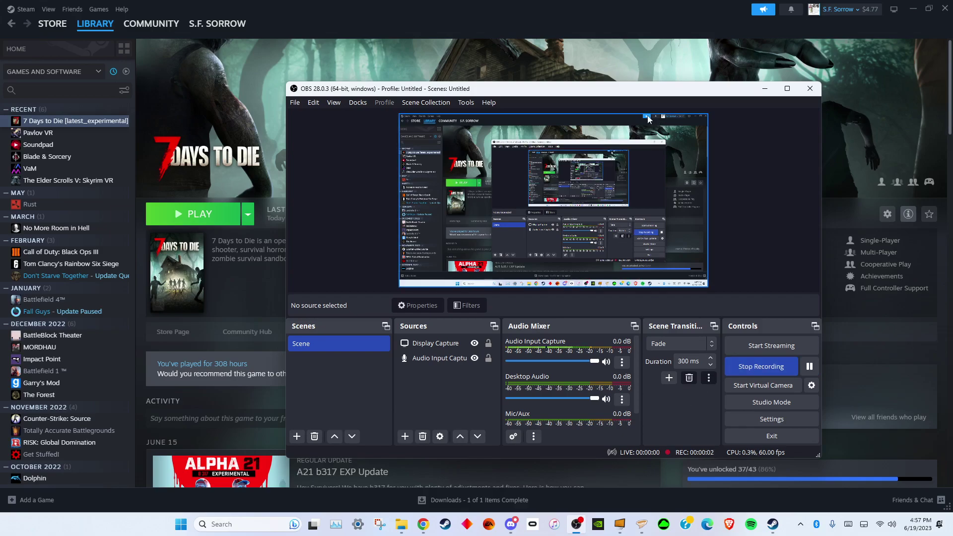
Set the beta participation of 7 Days to Die to "latest_experimental - Unstable build" in its game properties
left_click(556, 76)
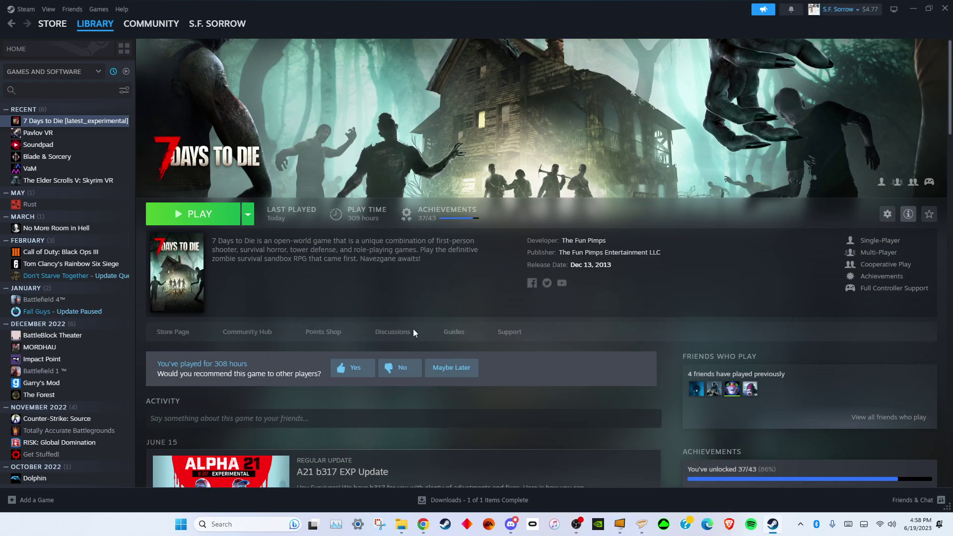
right_click(55, 123)
left_click(79, 195)
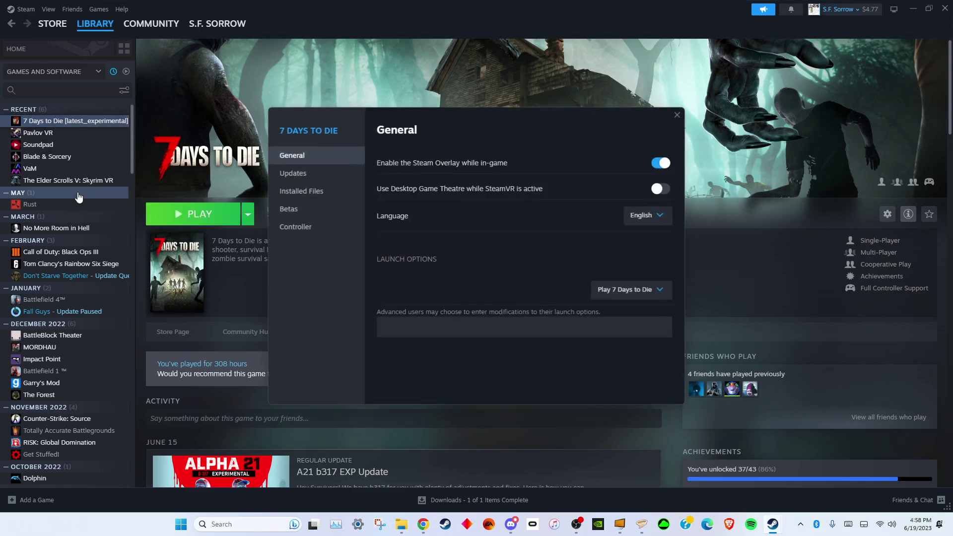
left_click(294, 213)
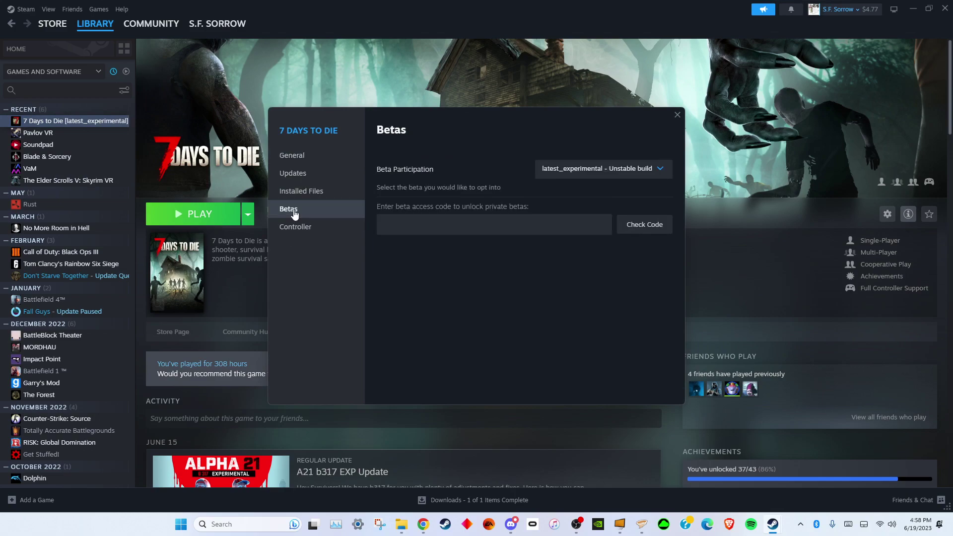
left_click(604, 169)
scroll(591, 318, "down", 3)
scroll(583, 343, "down", 1)
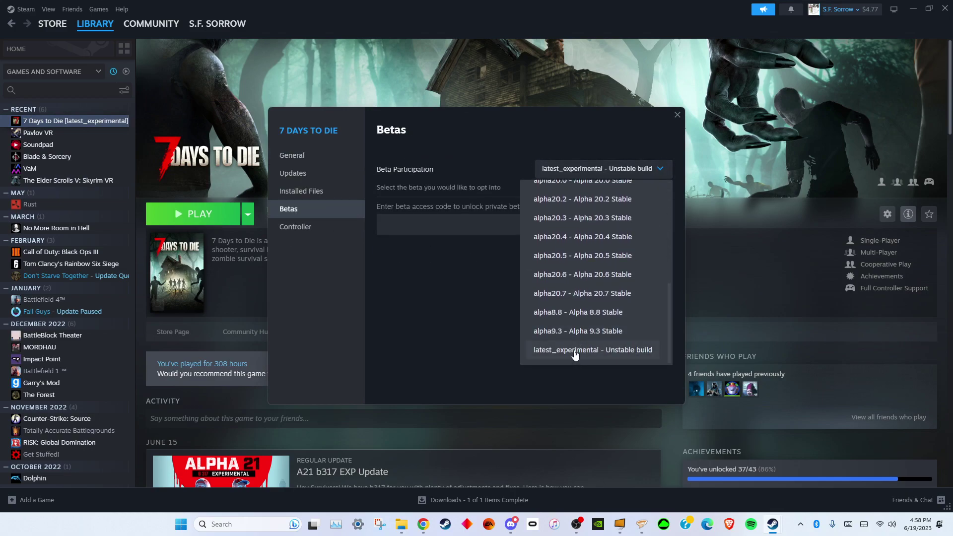
left_click(575, 351)
left_click(676, 118)
Switch to Chrome and copy the 7dLauncher.exe file path from step 7 of the Mod Installation & Instructions document
left_click(423, 524)
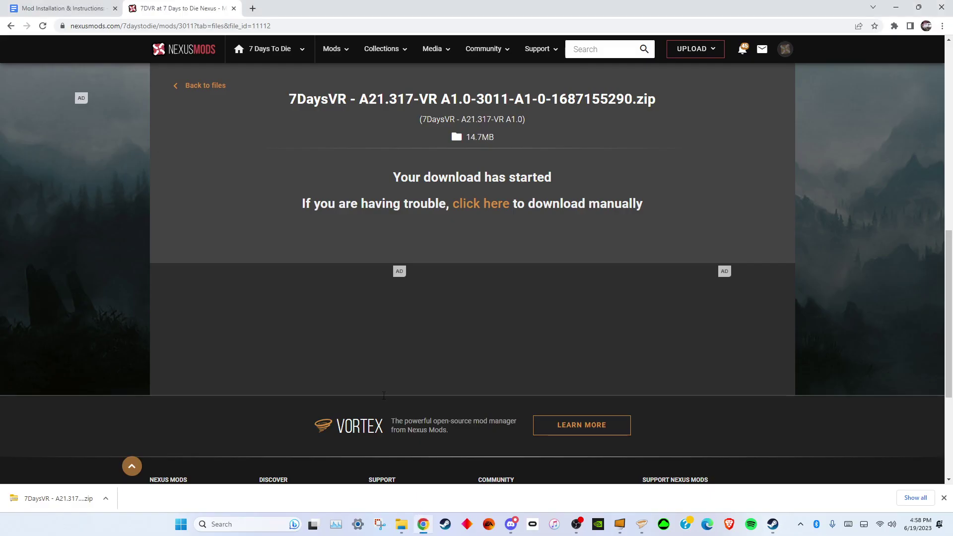
left_click(94, 6)
left_click(178, 7)
left_click(51, 7)
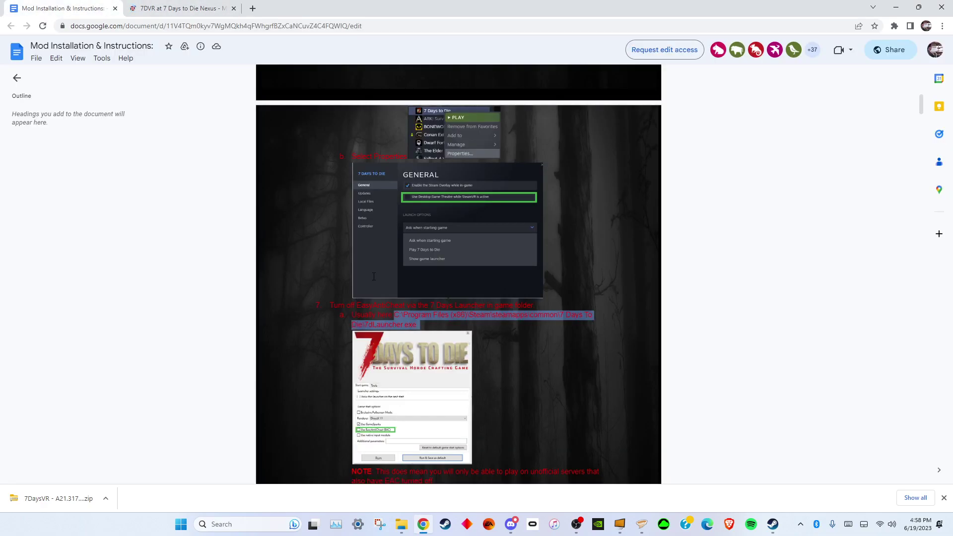
scroll(374, 276, "up", 10)
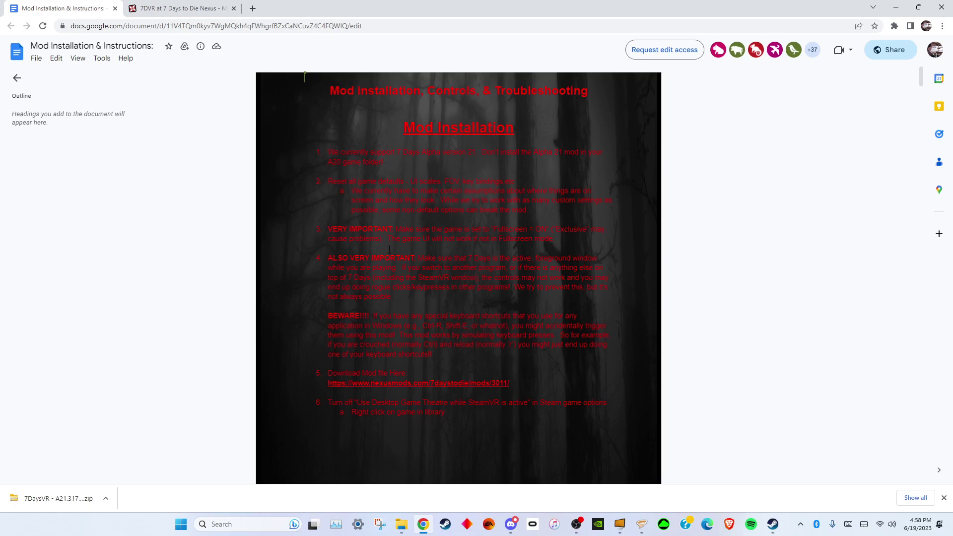
scroll(328, 345, "down", 10)
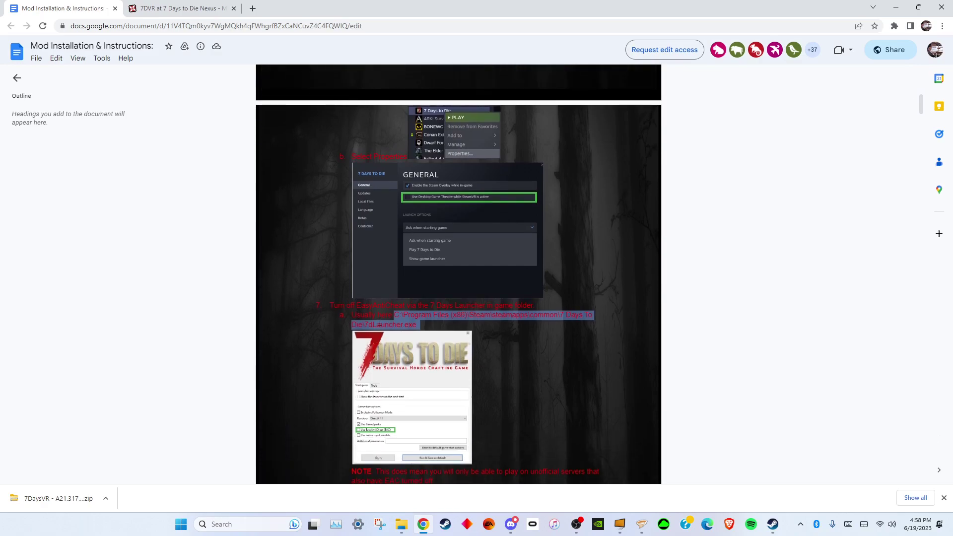
left_click(396, 315)
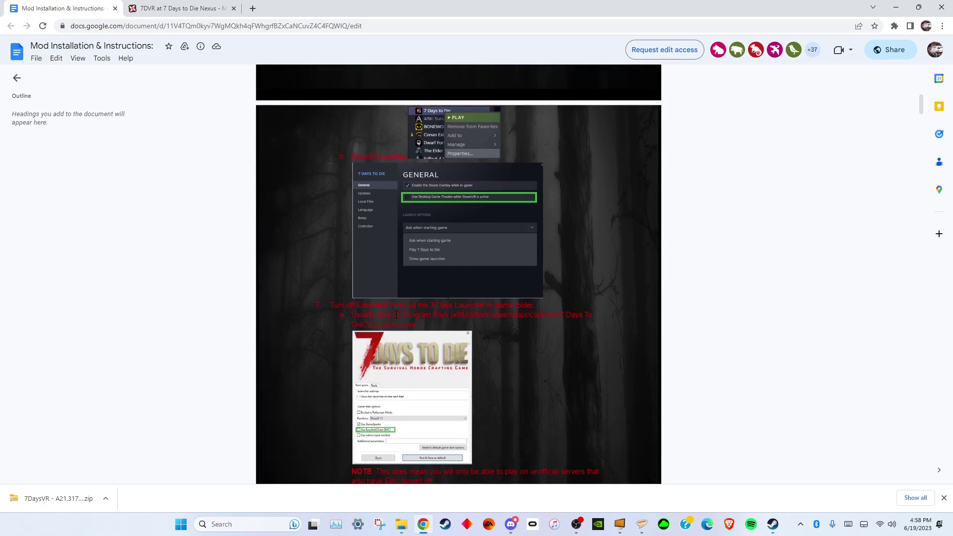
left_click_drag(396, 315, 423, 324)
key("ctrl+c")
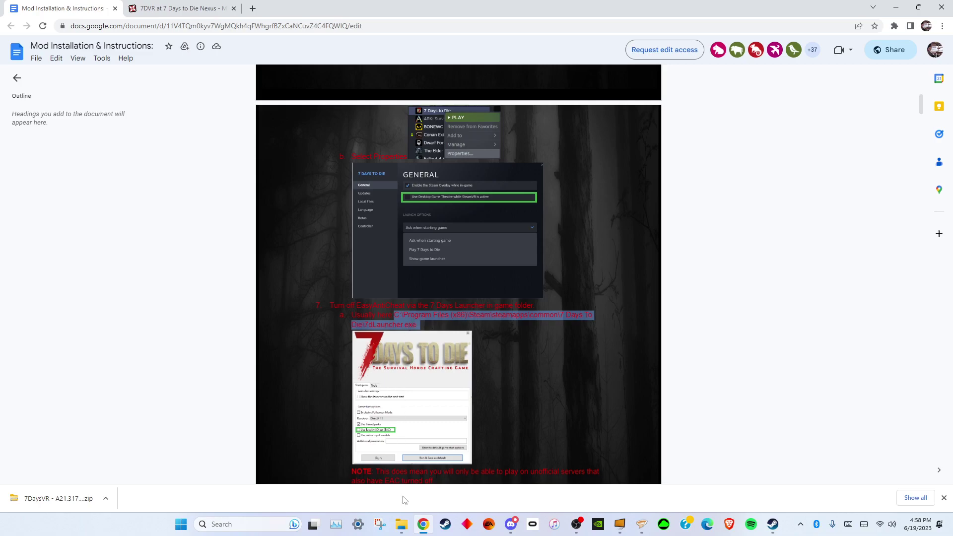
Launch 7dLauncher.exe from the copied path in File Explorer, check the Use EasyAntiCheat (EAC) option, and close both windows
left_click(405, 526)
left_click(304, 246)
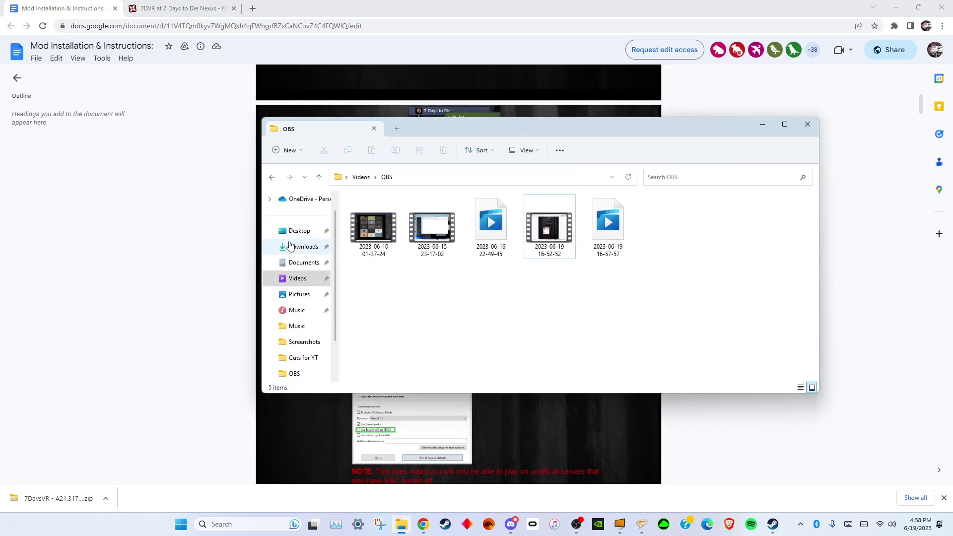
left_click(393, 178)
key("BackSpace")
key("ctrl+v")
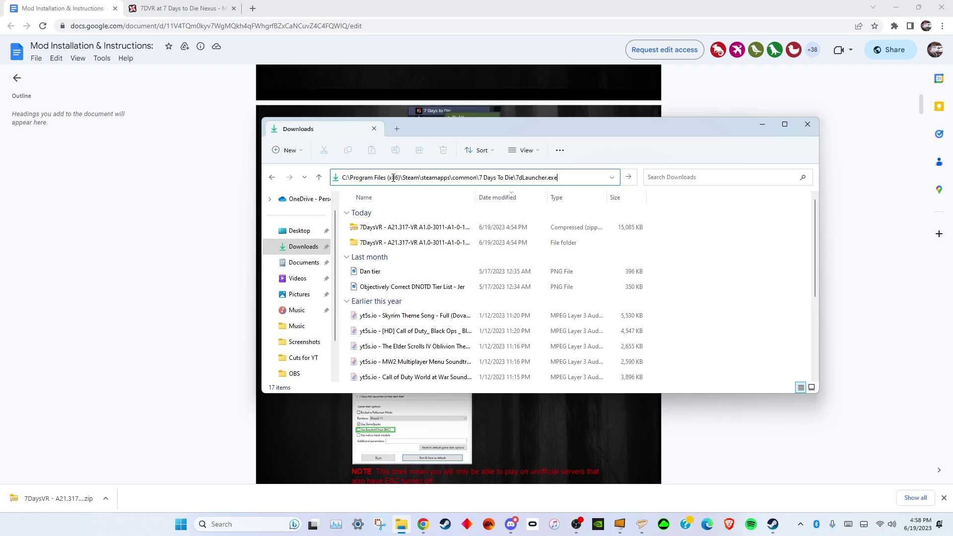
key("Return")
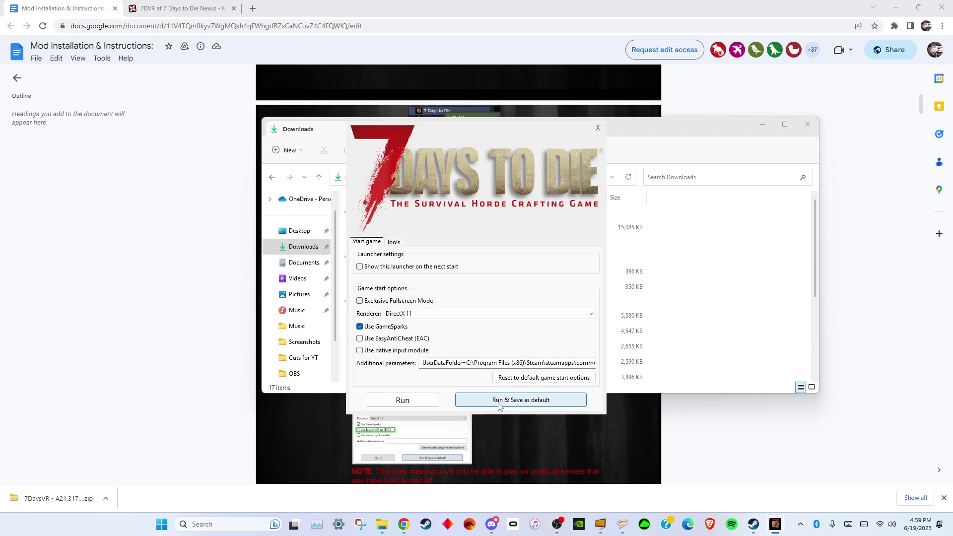
left_click(598, 127)
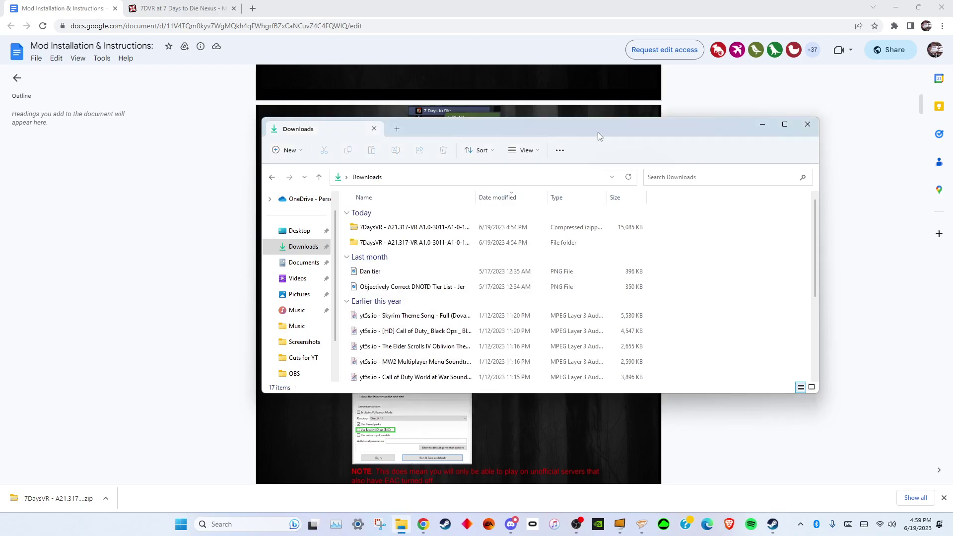
left_click(809, 126)
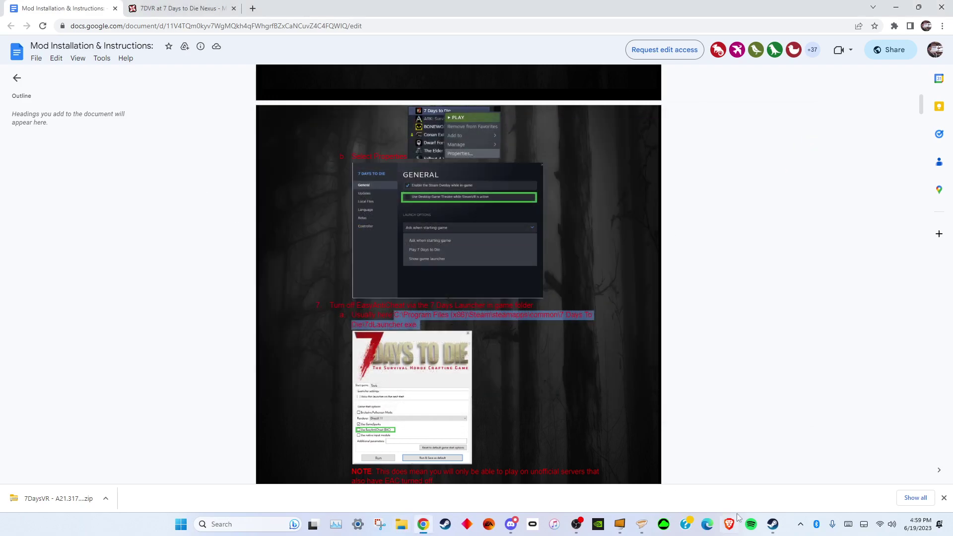
Switch to Steam and check the "Use Desktop Game Theatre while SteamVR is active" setting in the 7 Days to Die properties
left_click(773, 525)
right_click(82, 122)
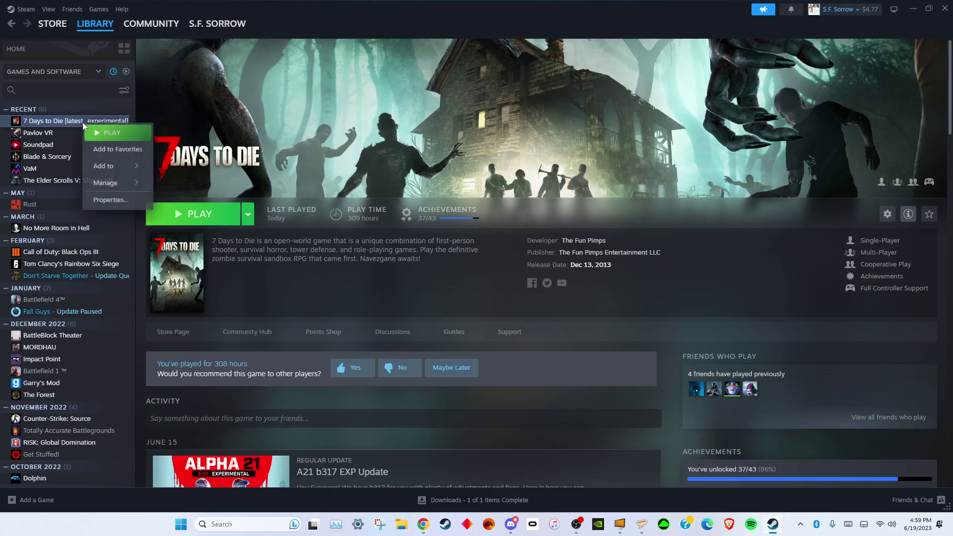
left_click(129, 201)
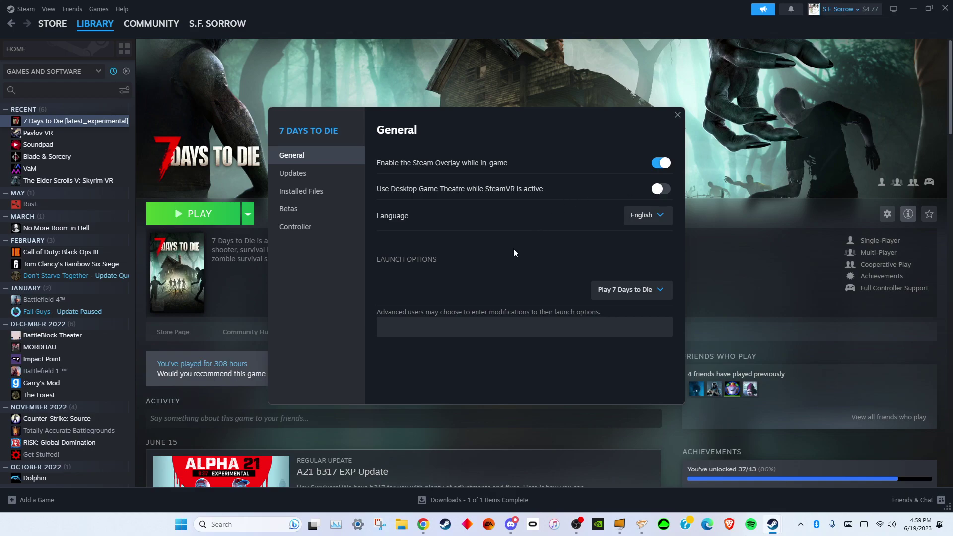
left_click(678, 115)
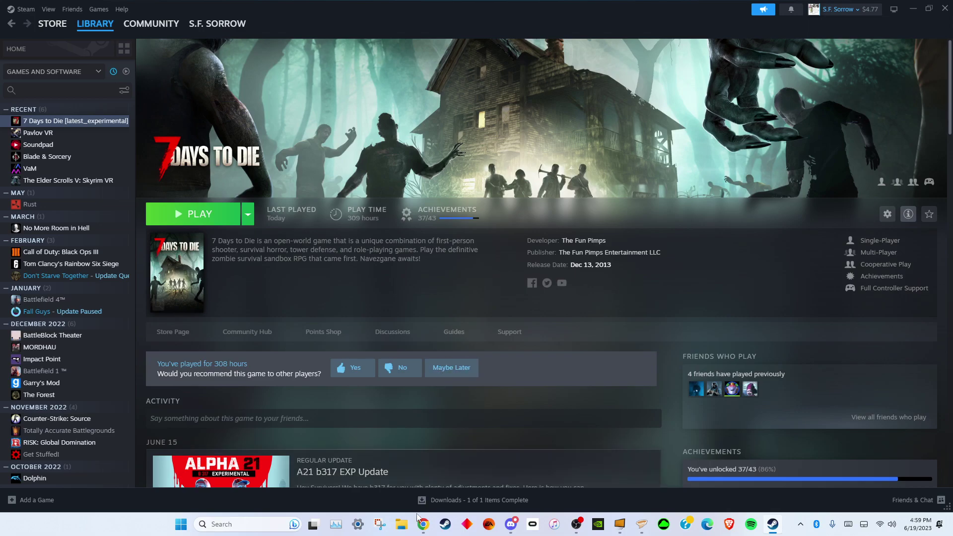
Switch to Chrome and open the manual download options for the 7DVR mod on its Nexus Mods page
mouse_move(423, 525)
left_click(421, 488)
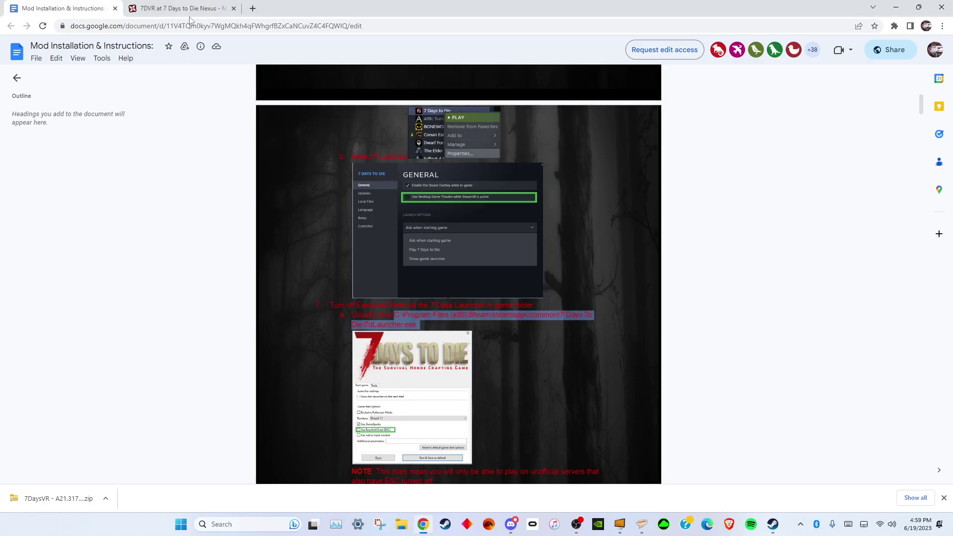
scroll(402, 359, "up", 9)
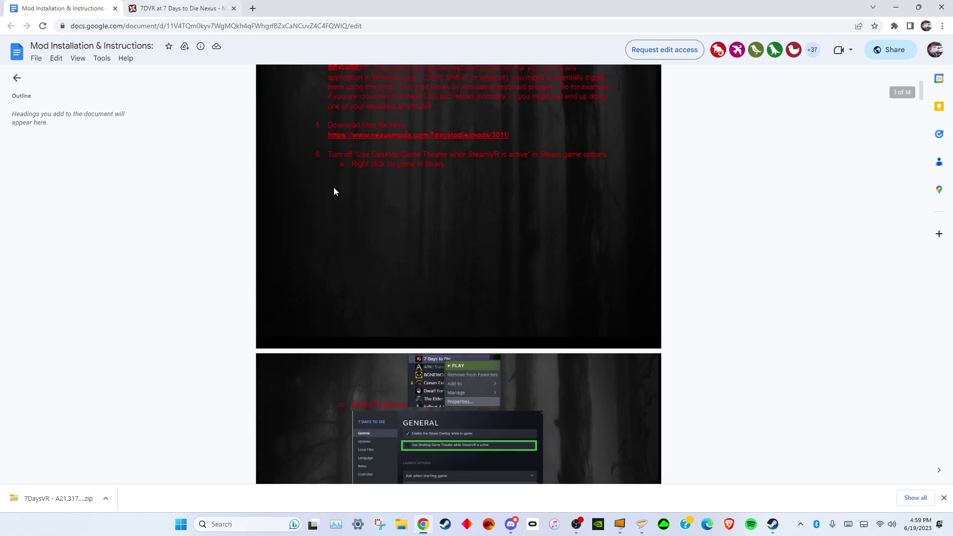
left_click(189, 8)
scroll(401, 247, "up", 5)
scroll(248, 127, "up", 5)
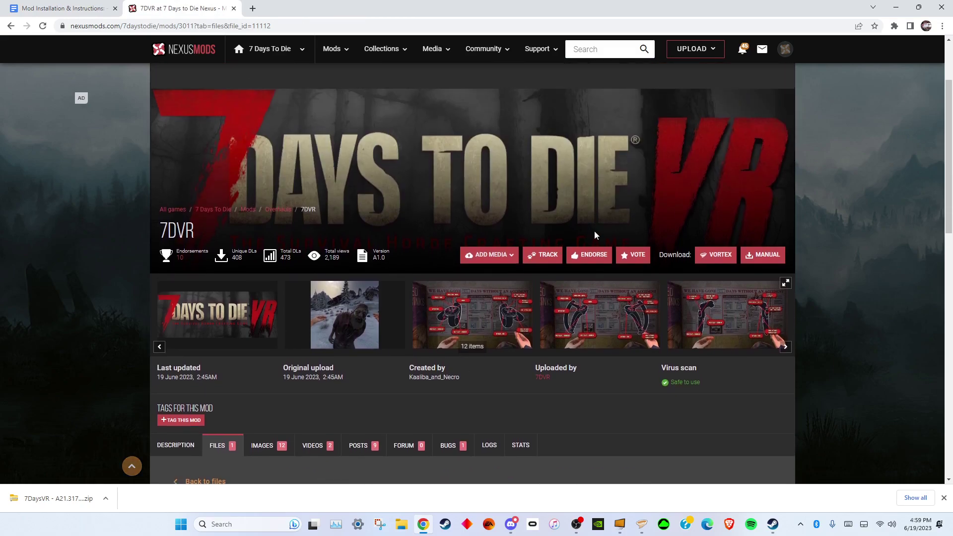
left_click(760, 255)
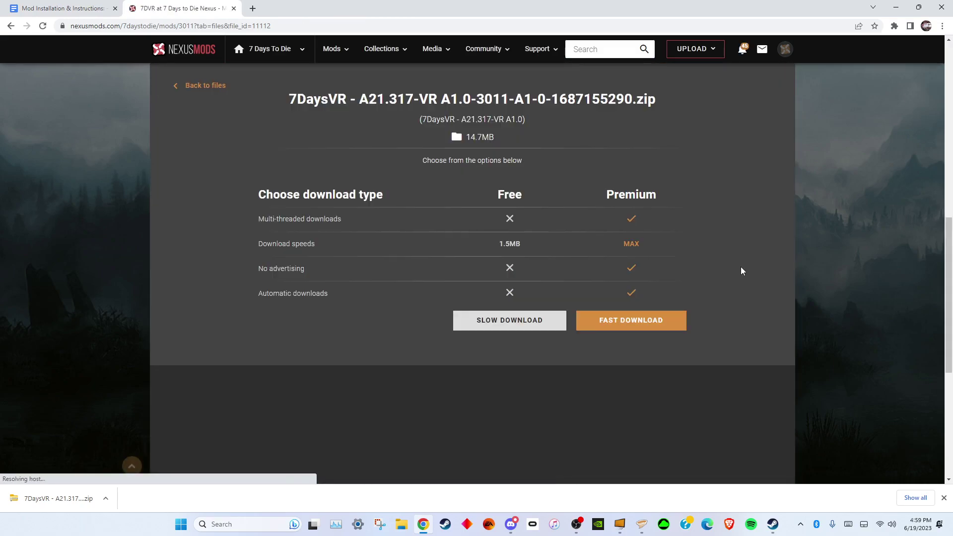
scroll(405, 366, "up", 5)
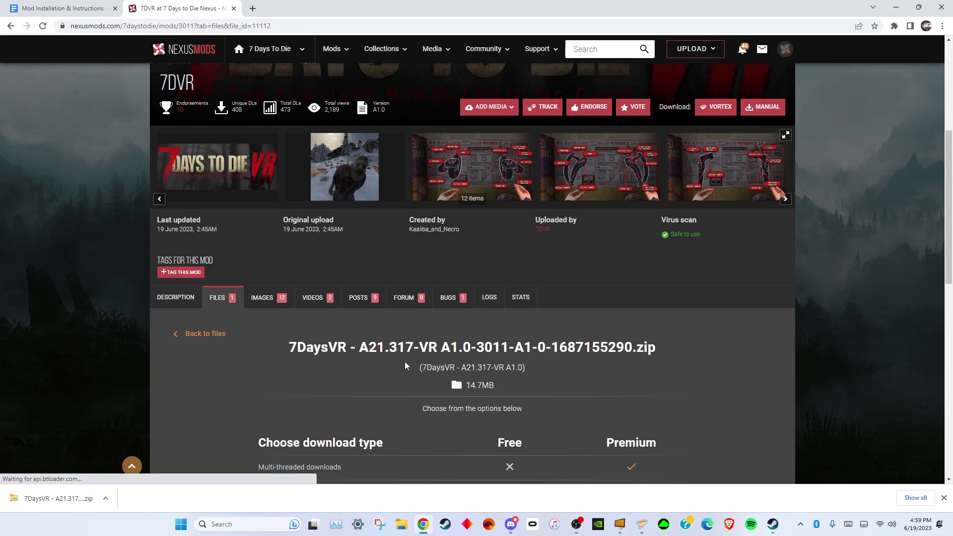
scroll(405, 362, "down", 5)
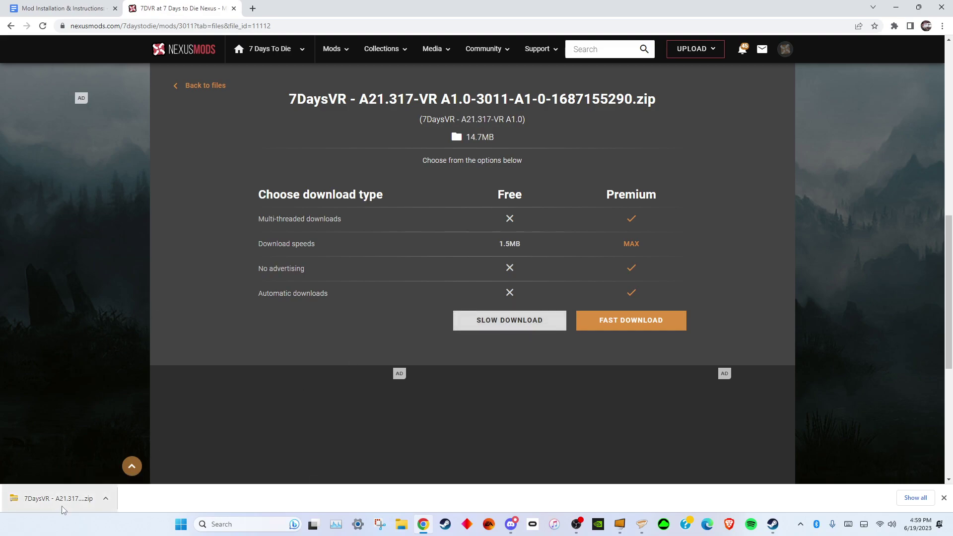
Switch to File Explorer and delete the previously extracted 7DaysVR folder from Downloads
left_click(400, 525)
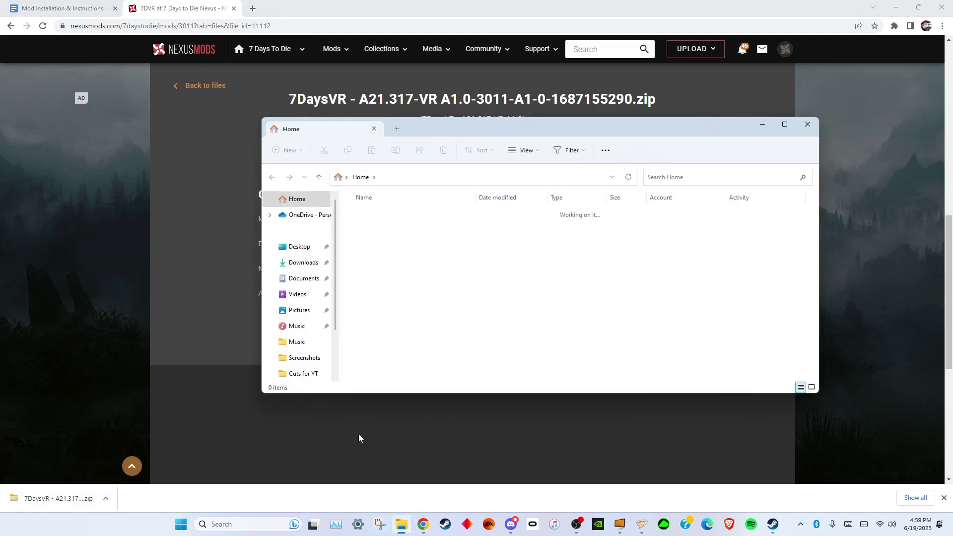
left_click(292, 267)
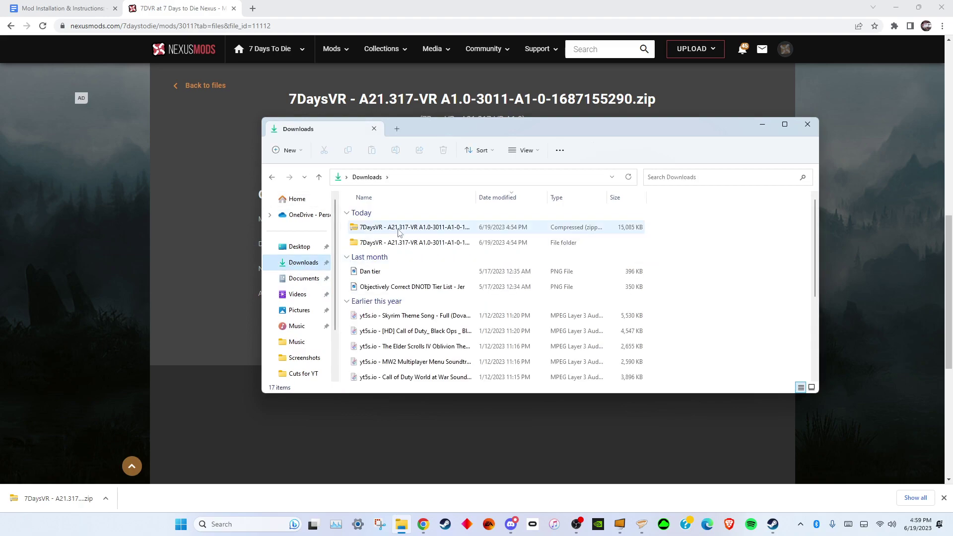
right_click(400, 248)
left_click(466, 259)
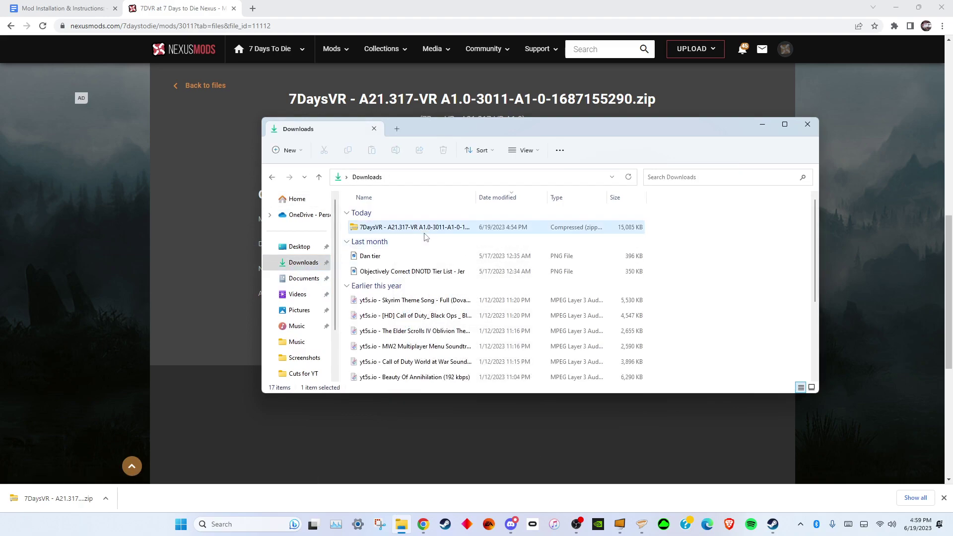
Extract the 7DaysVR - A21.317-VR zip with WinRAR to its default folder in Downloads and view the extracted contents
right_click(414, 233)
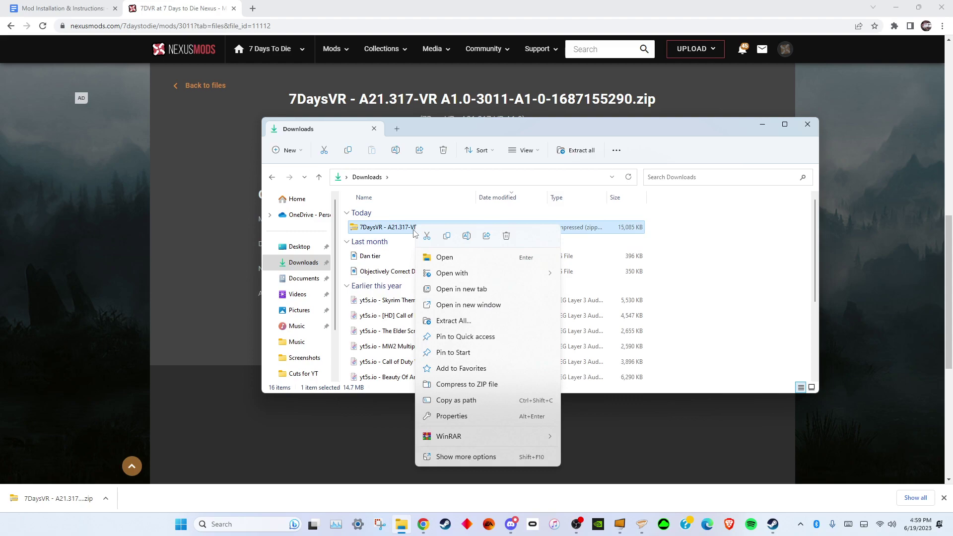
mouse_move(483, 439)
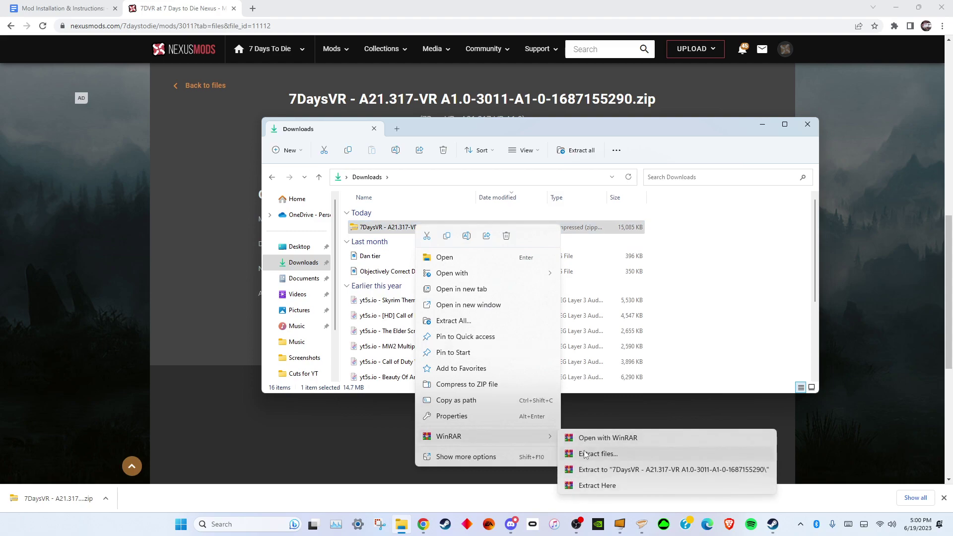
left_click(585, 454)
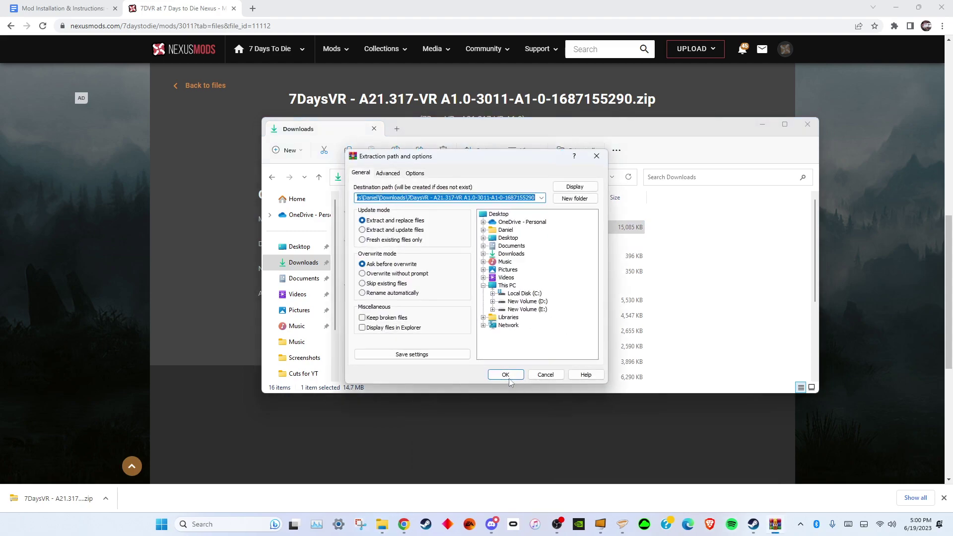
left_click(510, 379)
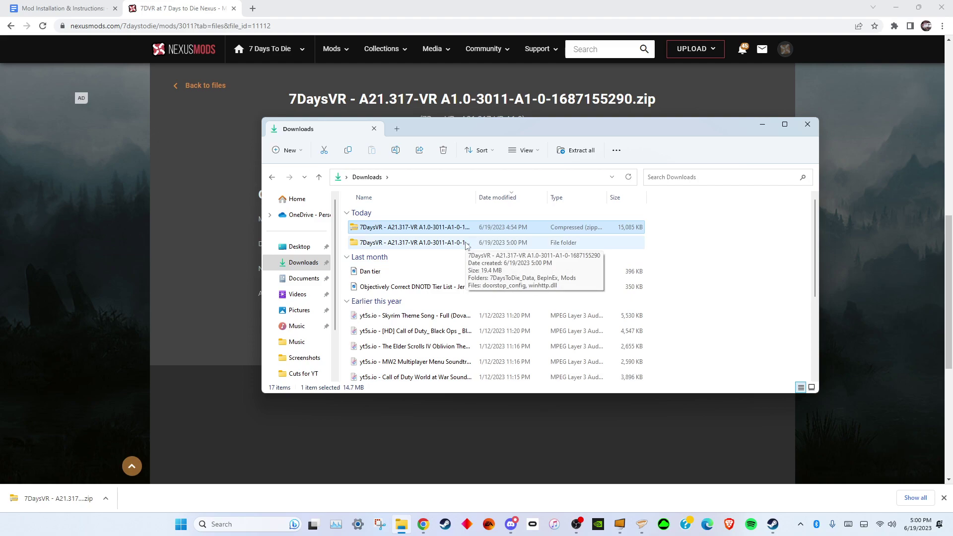
left_click(430, 246)
double_click(426, 245)
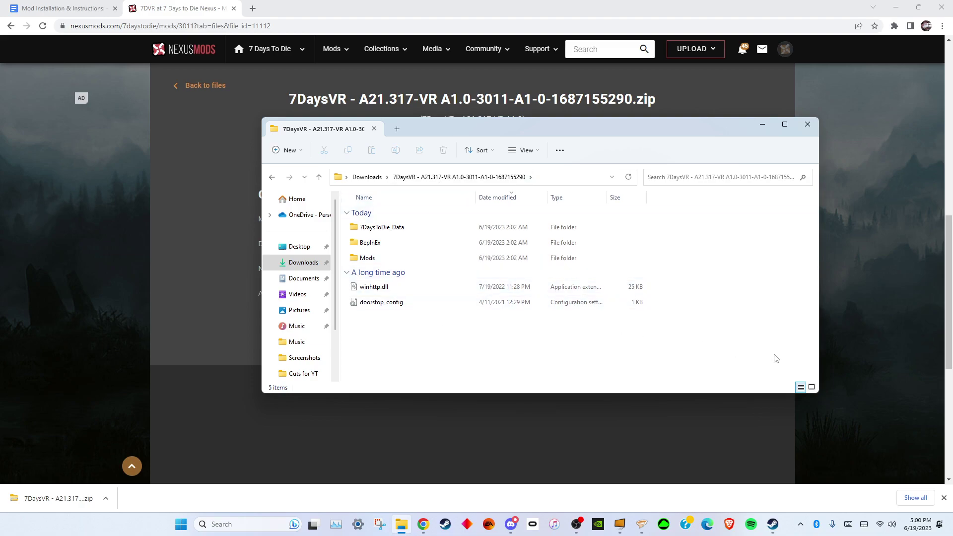
left_click(761, 128)
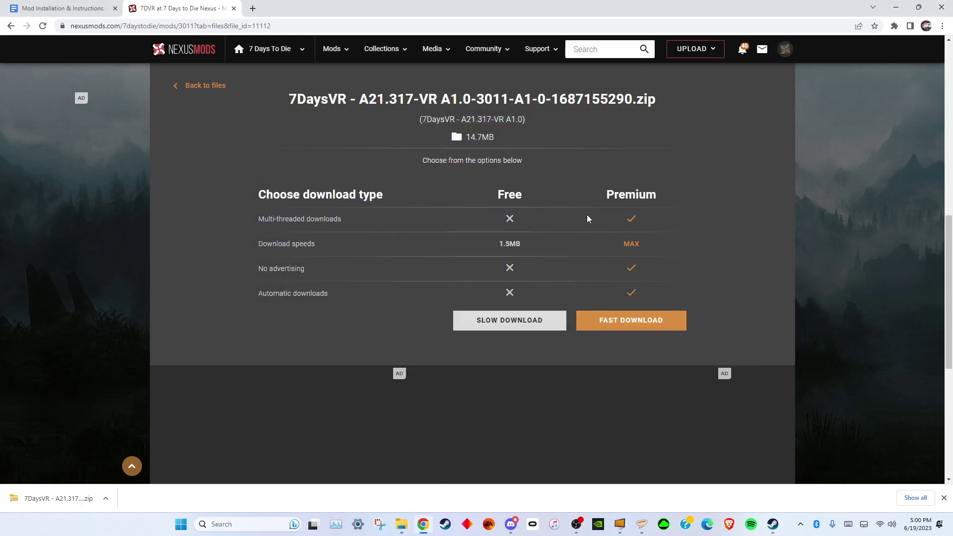
Switch to Steam, browse to the 7 Days to Die installation folder from the game's properties, and close the properties
left_click(773, 524)
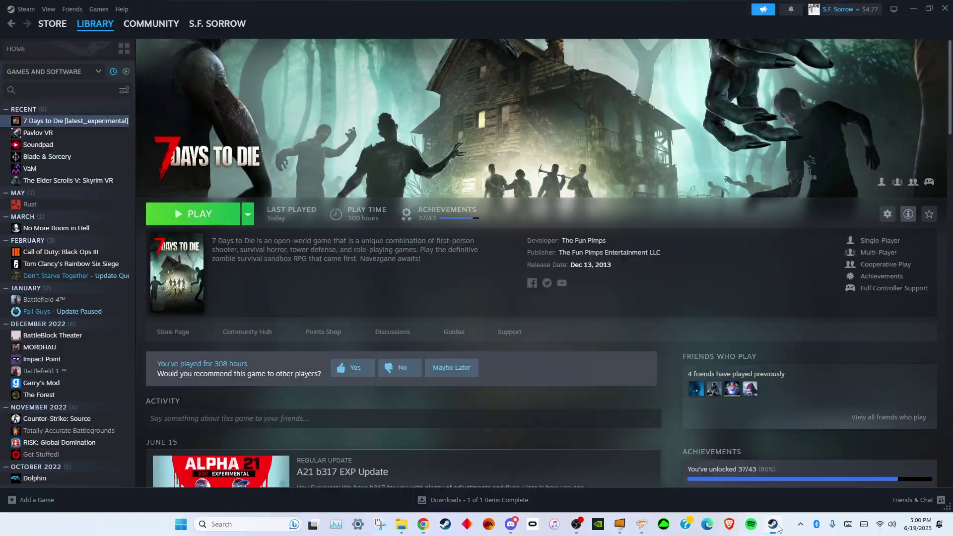
right_click(65, 122)
left_click(84, 193)
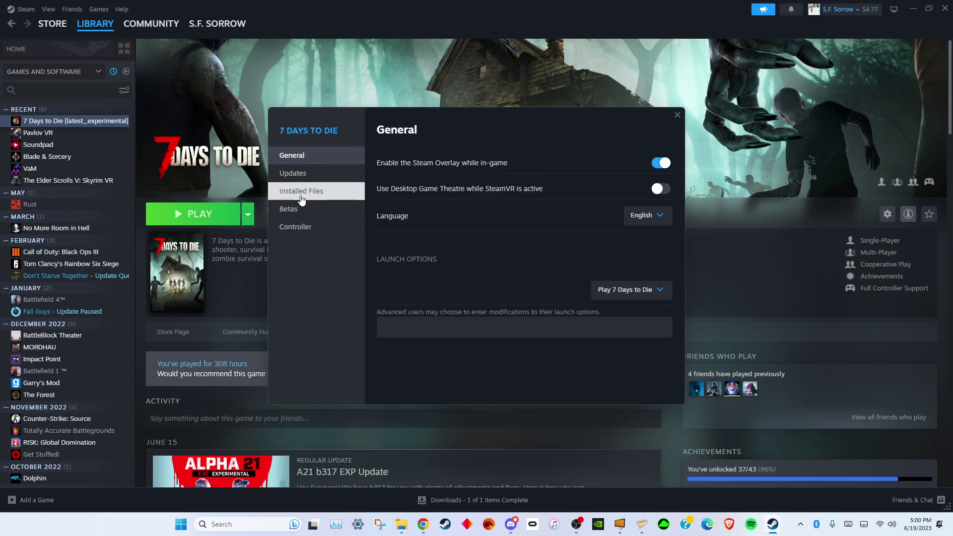
left_click(302, 199)
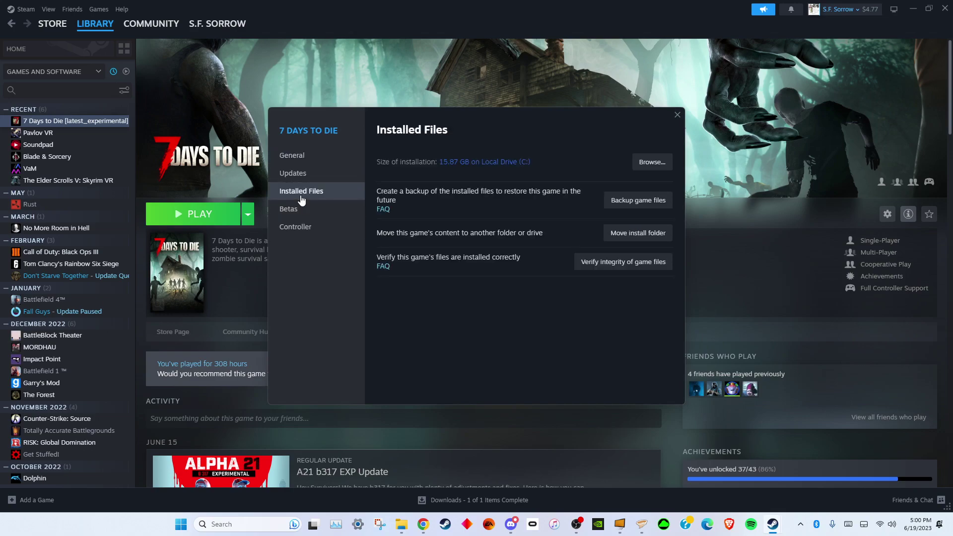
left_click(653, 166)
mouse_move(402, 531)
left_click(678, 116)
Bring up the extracted 7DaysVR folder and the 7 Days To Die game folder and arrange both windows with their contents visible
mouse_move(401, 528)
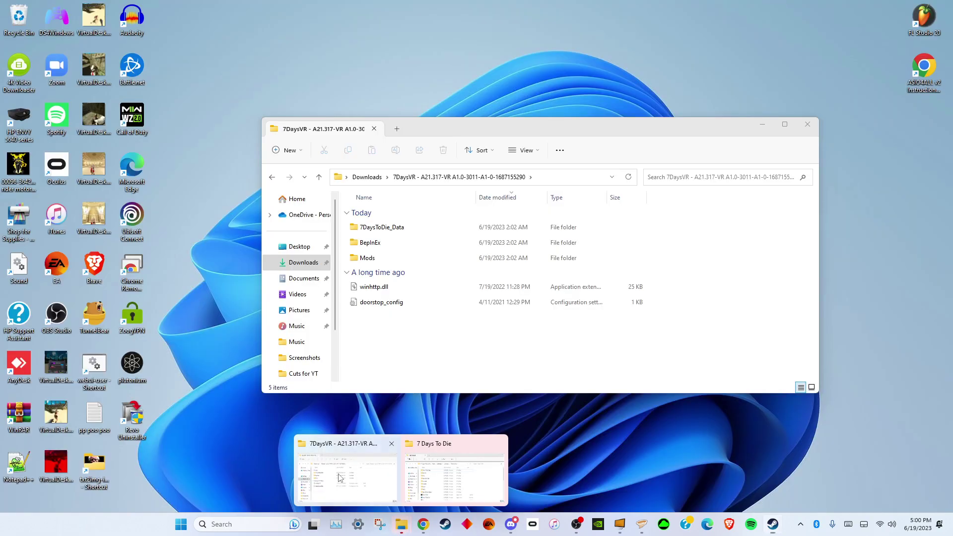
left_click(384, 444)
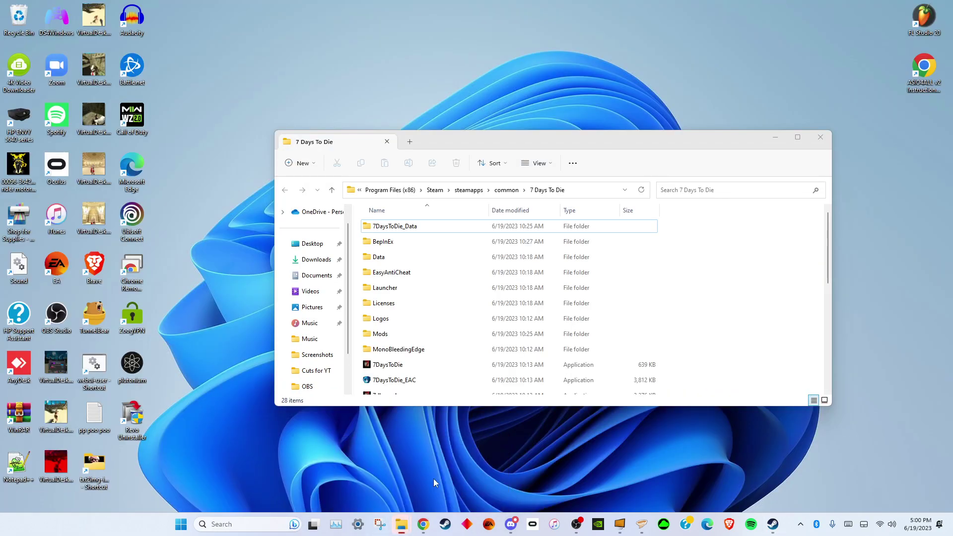
left_click(433, 479)
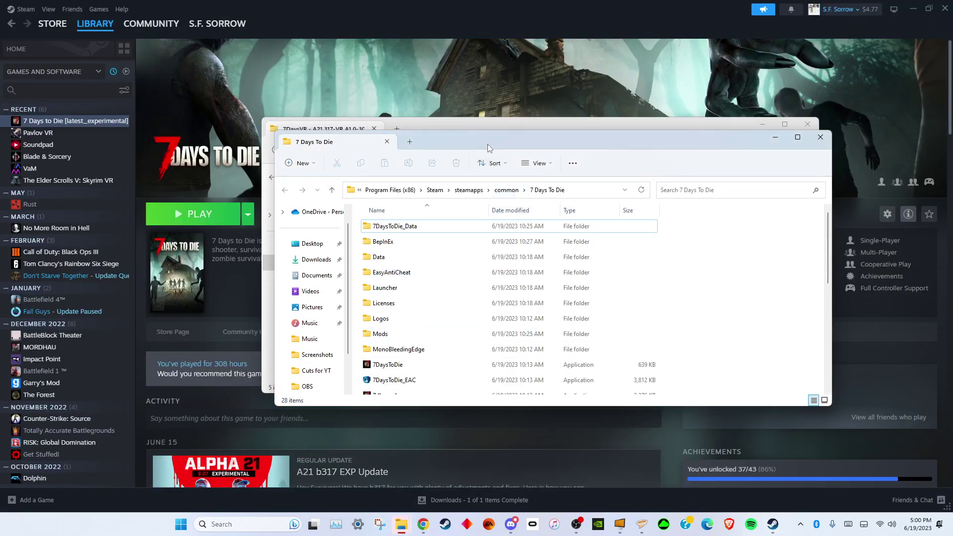
left_click_drag(487, 143, 461, 267)
left_click_drag(462, 127, 367, 68)
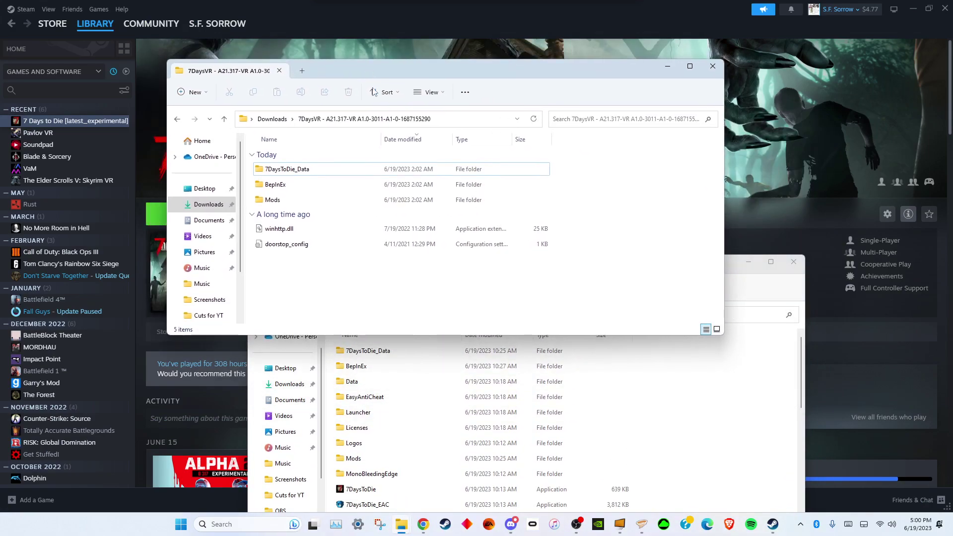
Select all the extracted 7DaysVR files and folders, then close their window and minimize the 7 Days To Die folder window
left_click_drag(534, 271, 338, 172)
left_click_drag(335, 205, 476, 243)
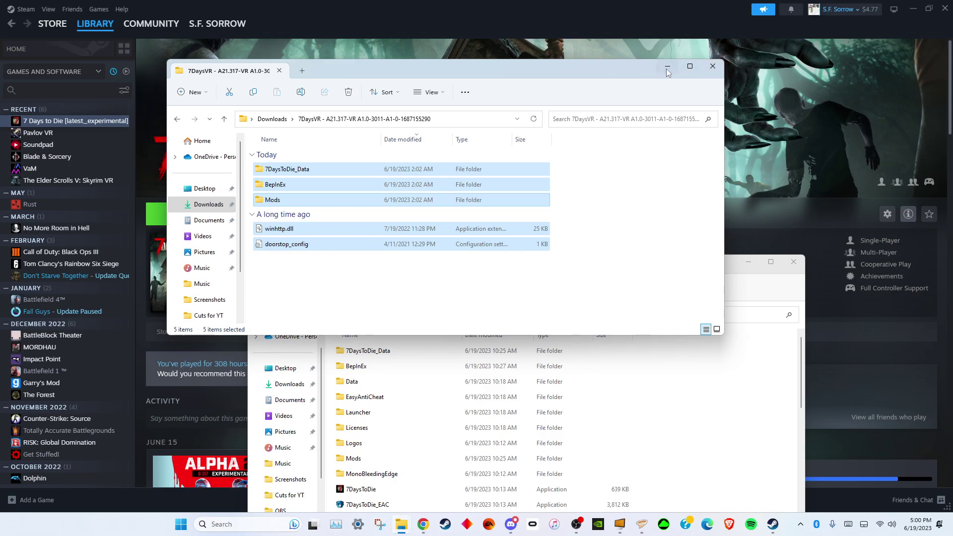
key("alt+Tab")
left_click(711, 73)
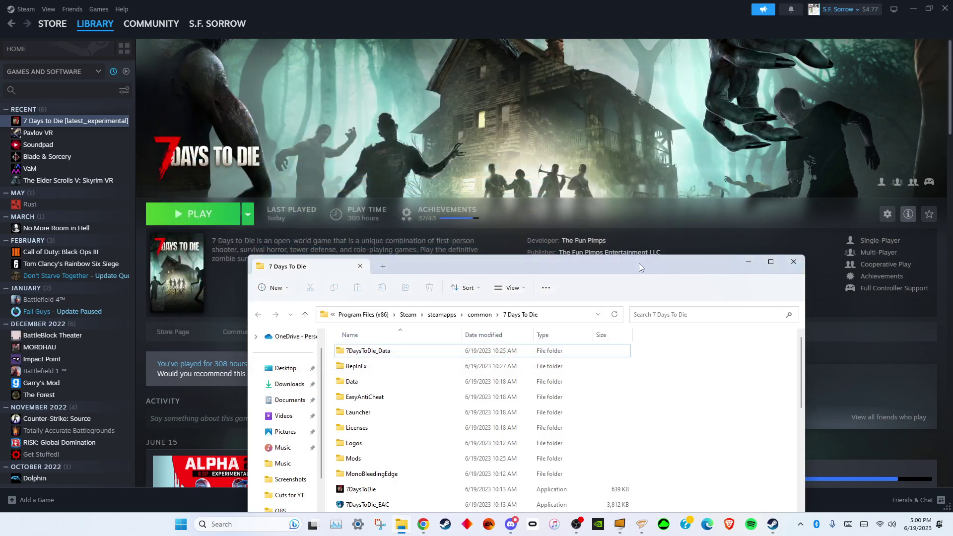
left_click_drag(639, 264, 622, 146)
left_click(777, 144)
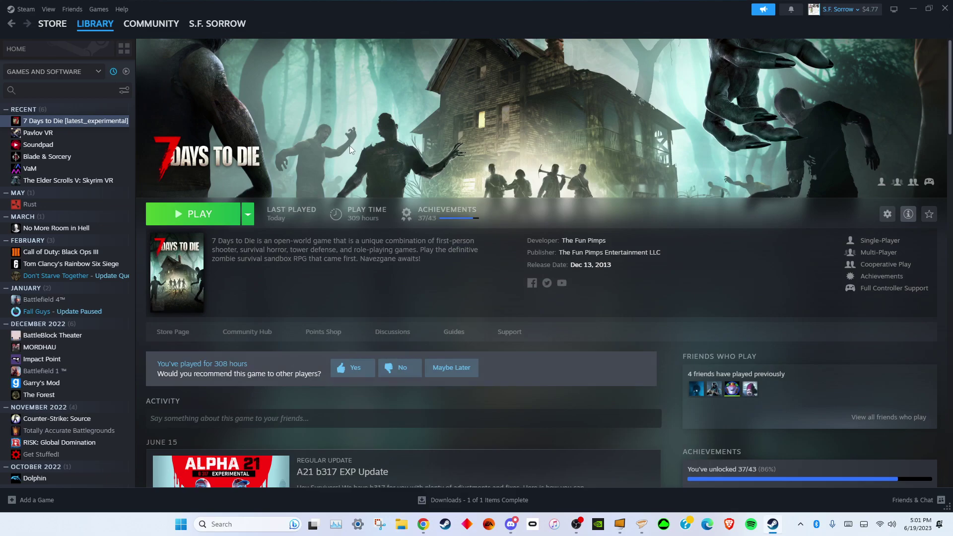
Switch to Virtual Desktop Streamer, view its About information, and minimize it
left_click(620, 525)
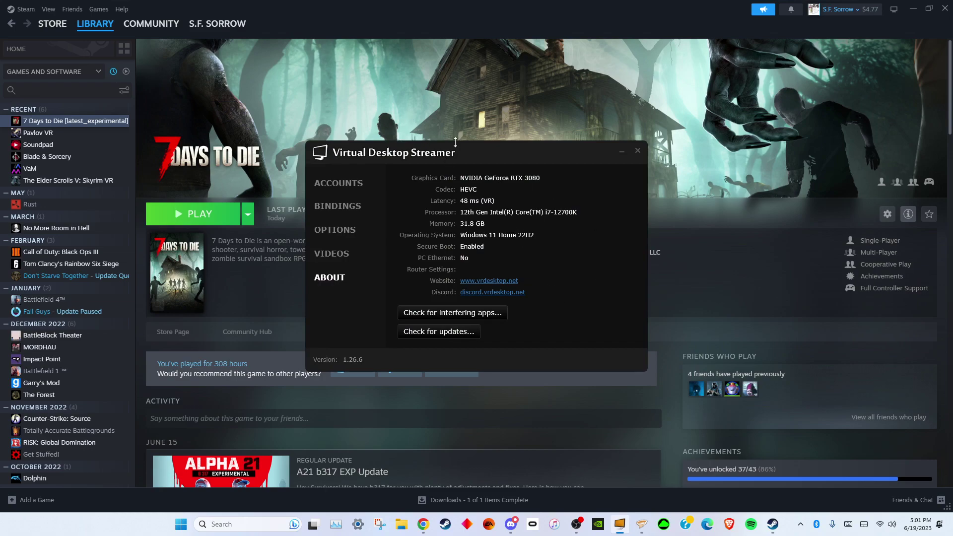
left_click(621, 154)
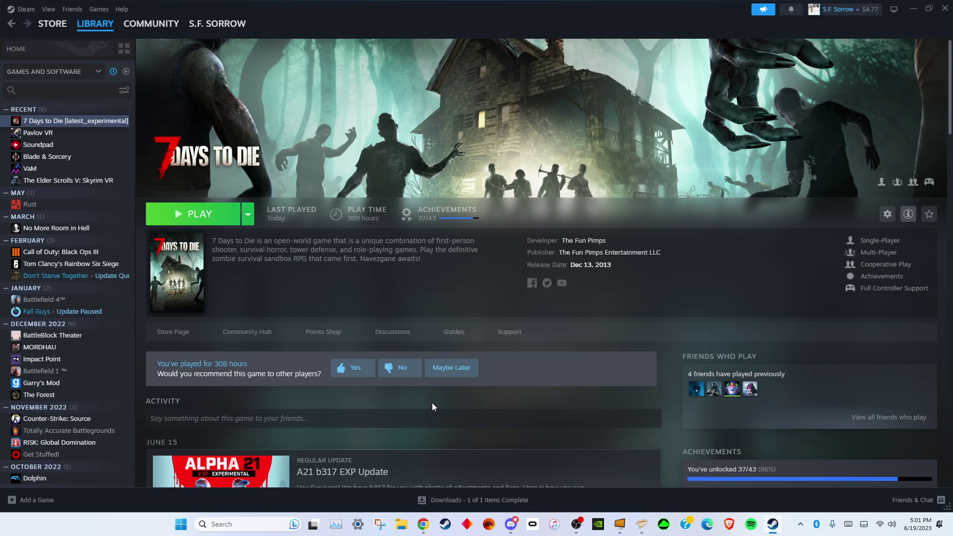
left_click(577, 525)
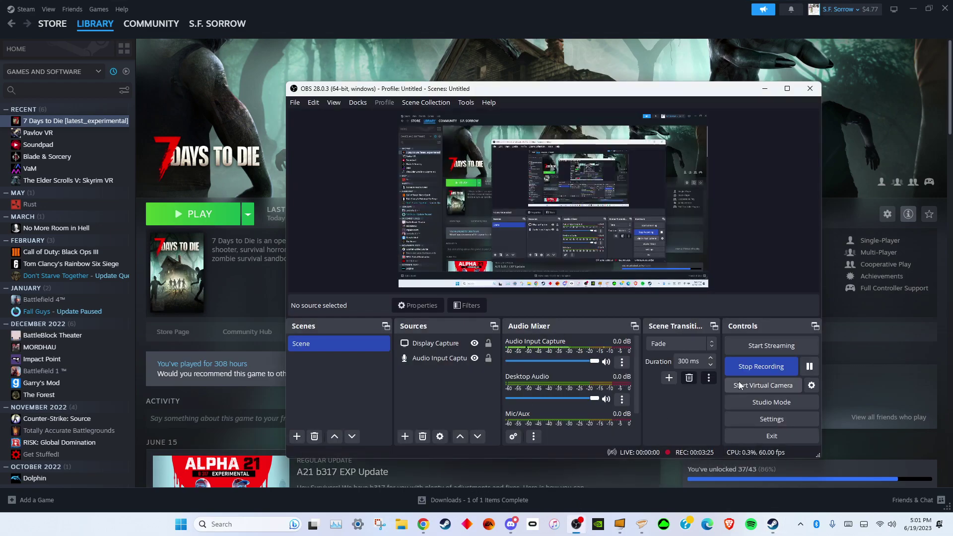